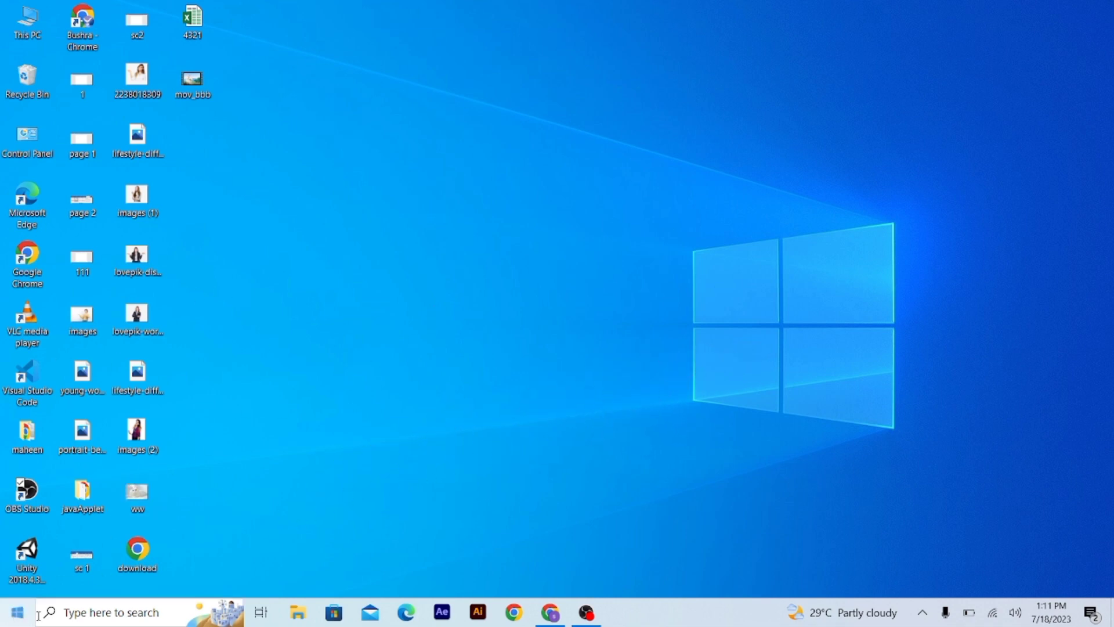
Search 'word' from the taskbar and launch Word 2016.
click(74, 619)
text(wor)
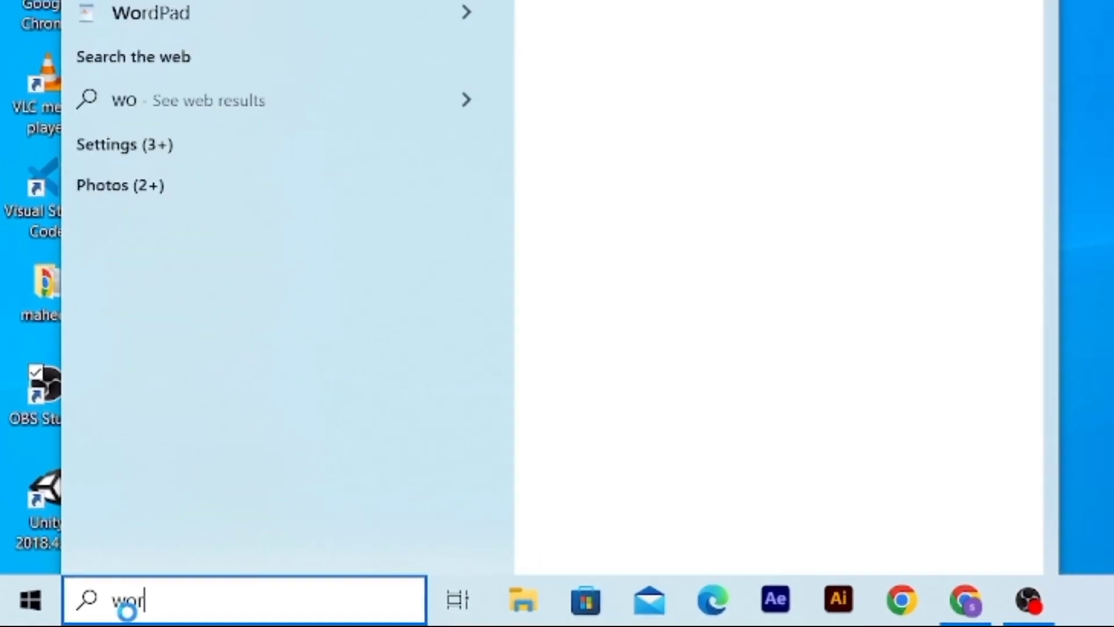
text(d)
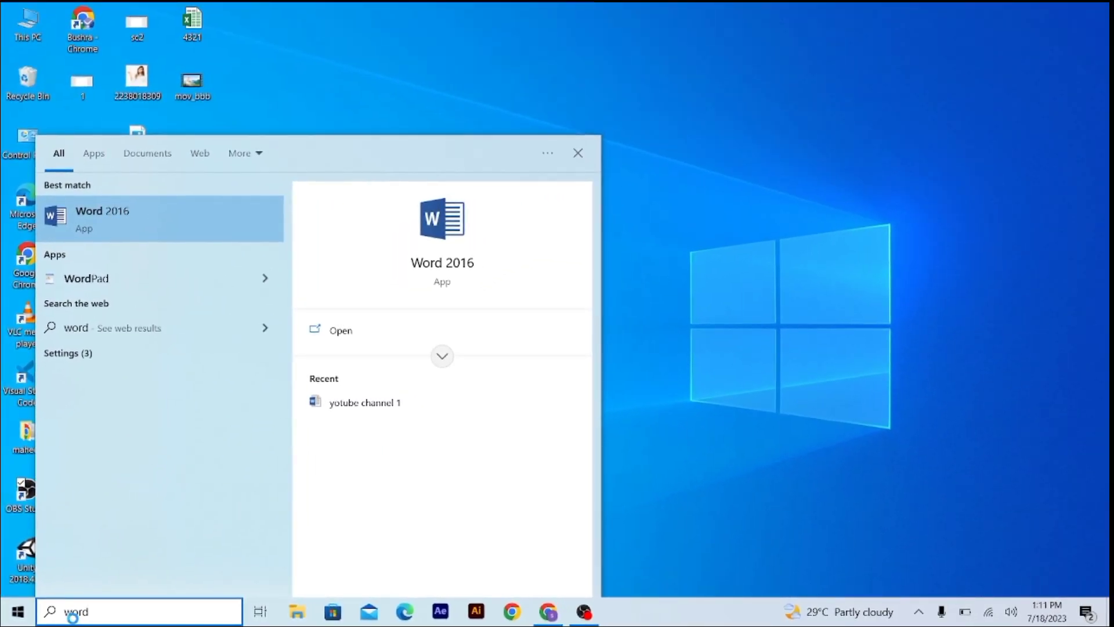
key(Return)
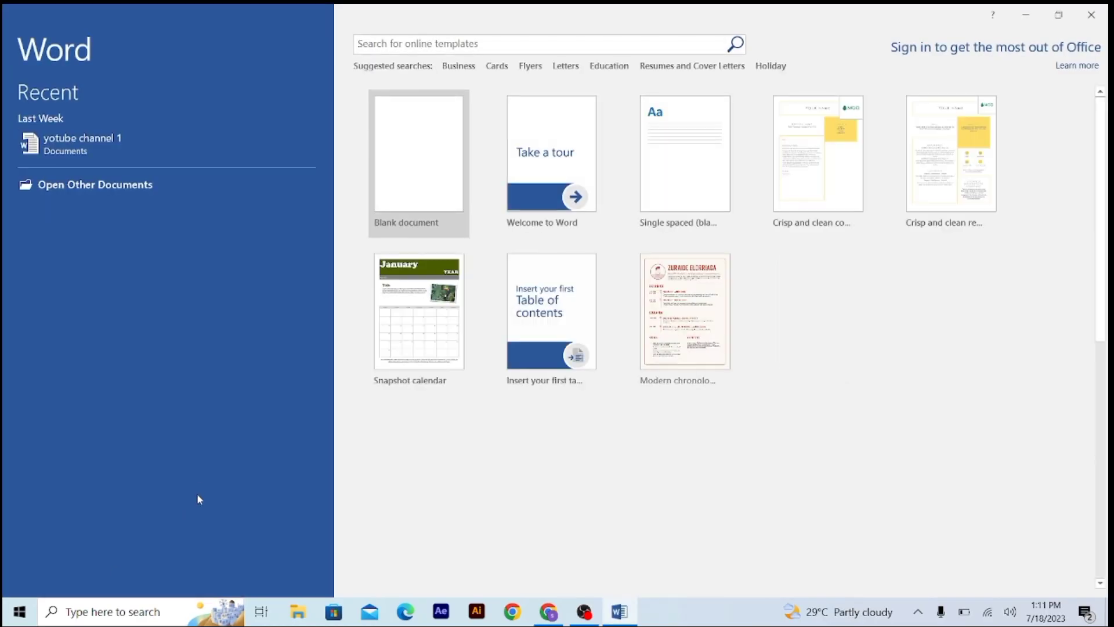
Create a blank document, close the Navigation pane, and zoom out to 100%.
click(438, 178)
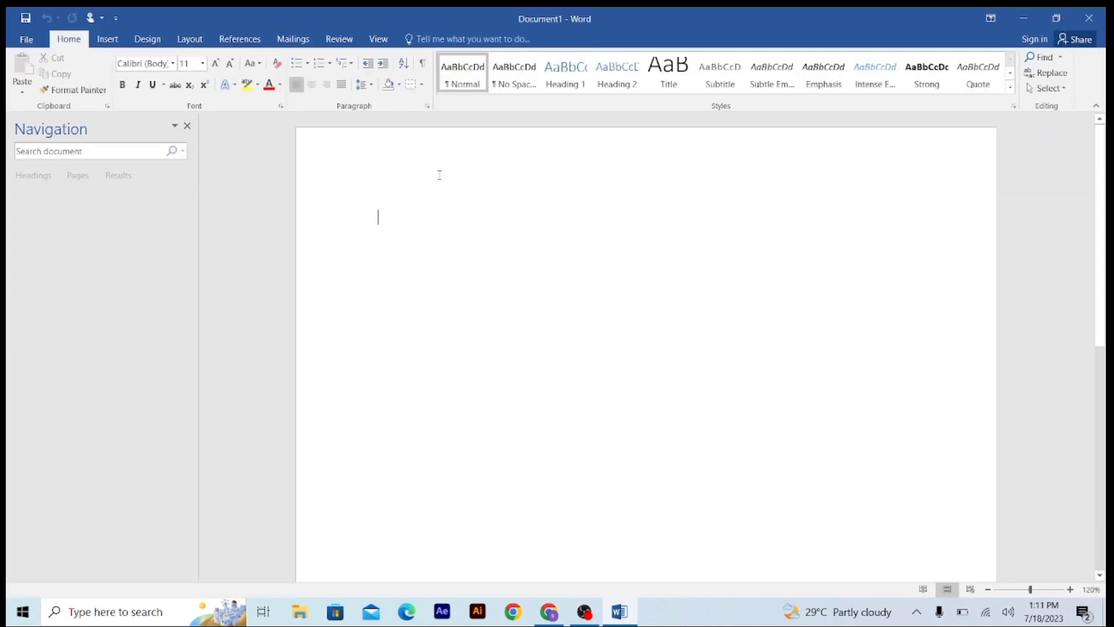
click(187, 126)
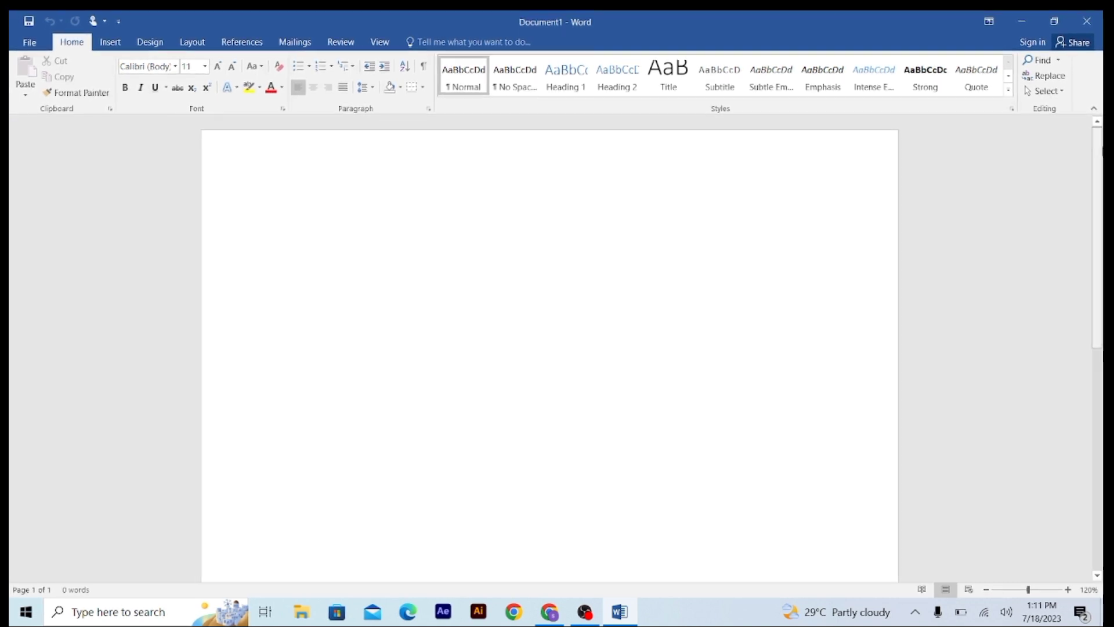
scroll(550, 348, down, 5)
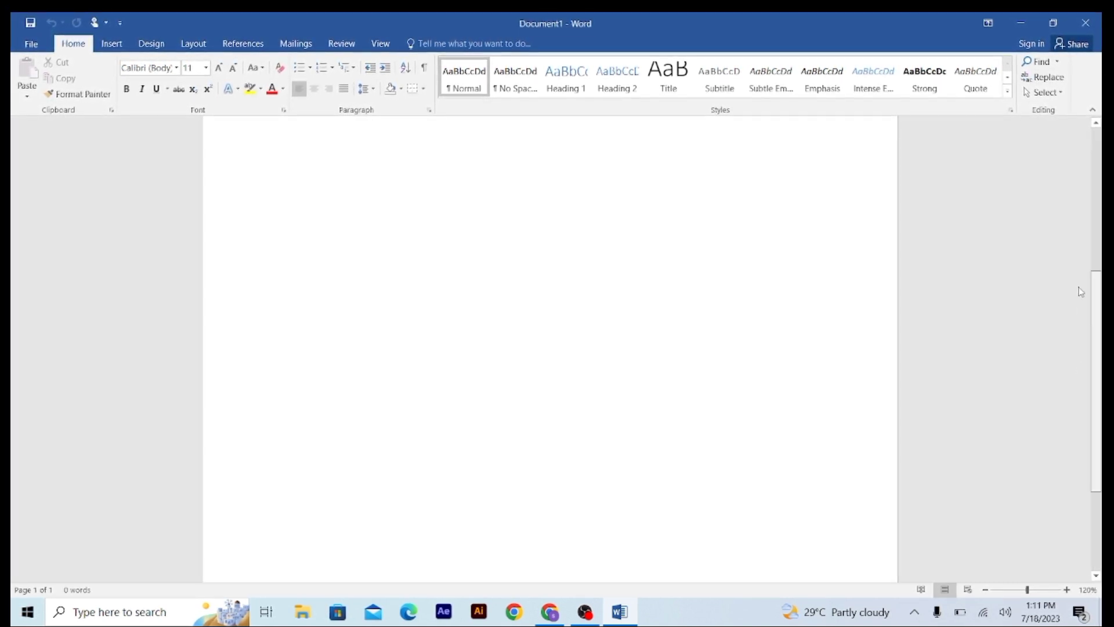
scroll(1072, 194, up, 3)
scroll(1072, 195, up, 3)
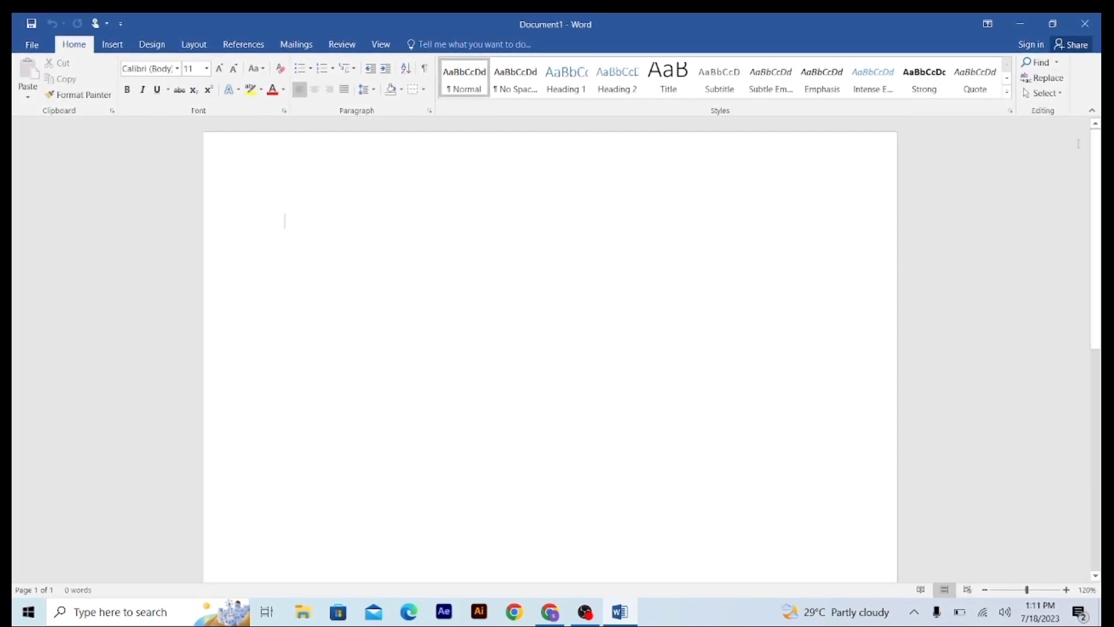
click(985, 591)
click(984, 591)
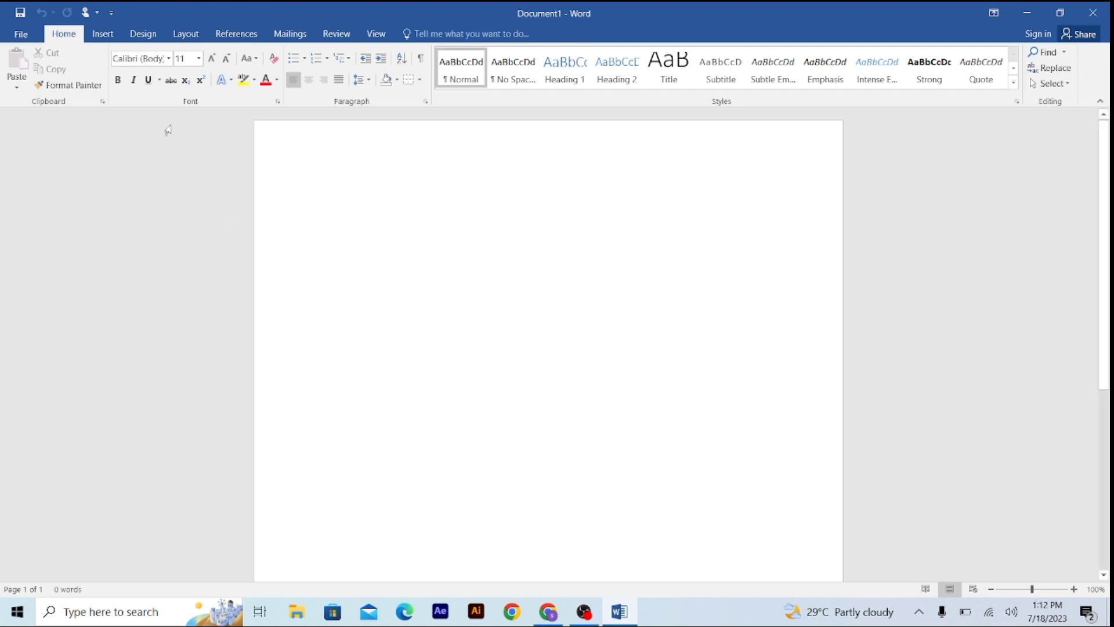
Insert blank pages from the Insert tab until the document reads Page 5 of 5.
click(104, 36)
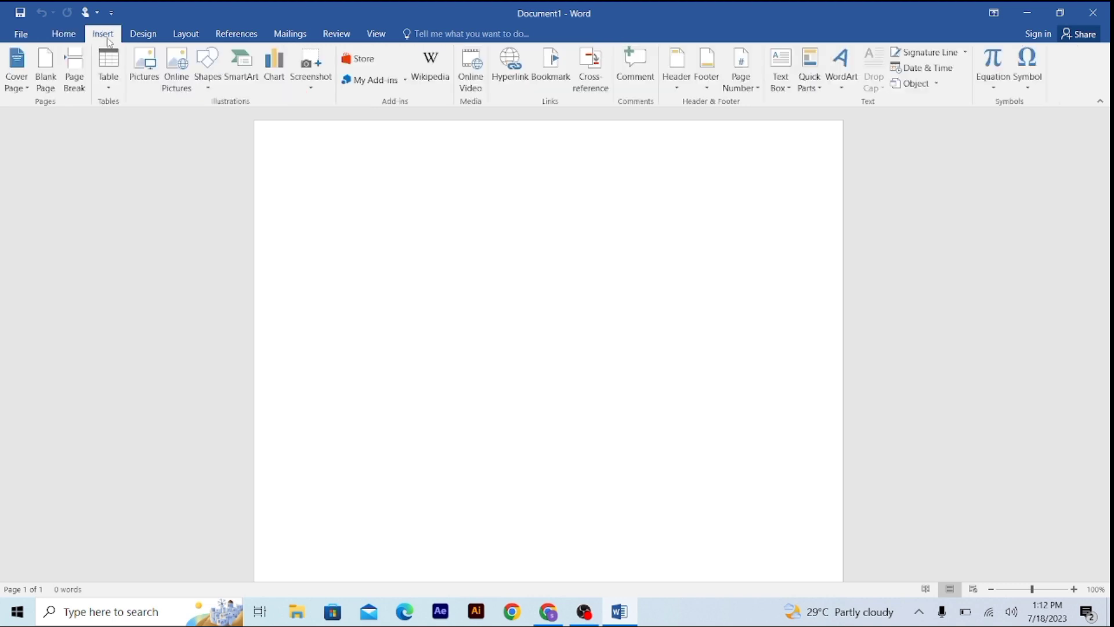
click(53, 81)
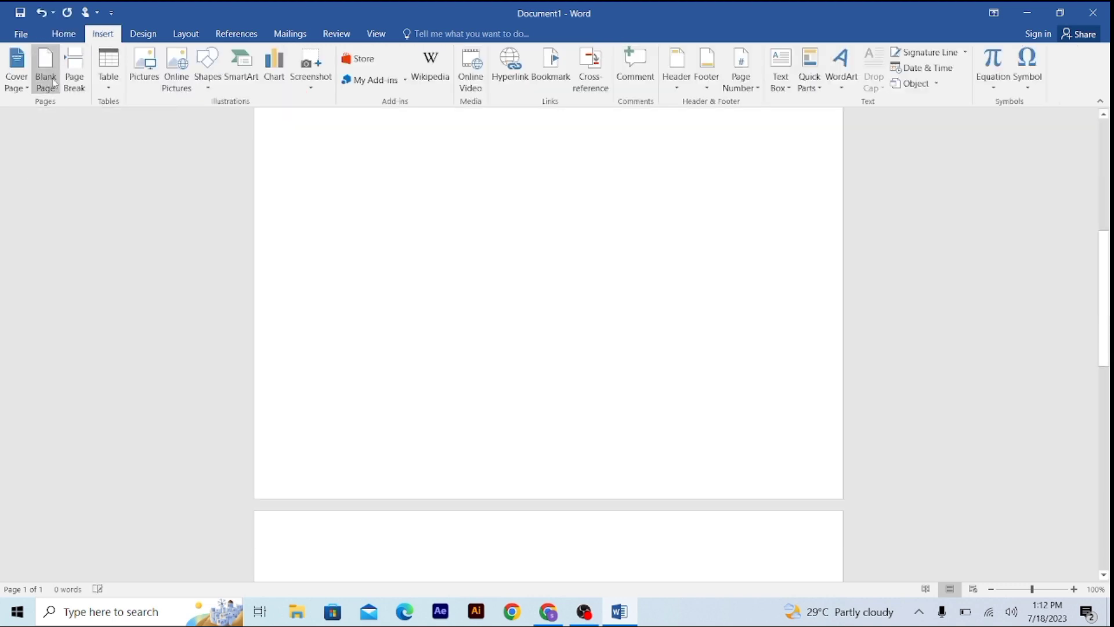
click(52, 81)
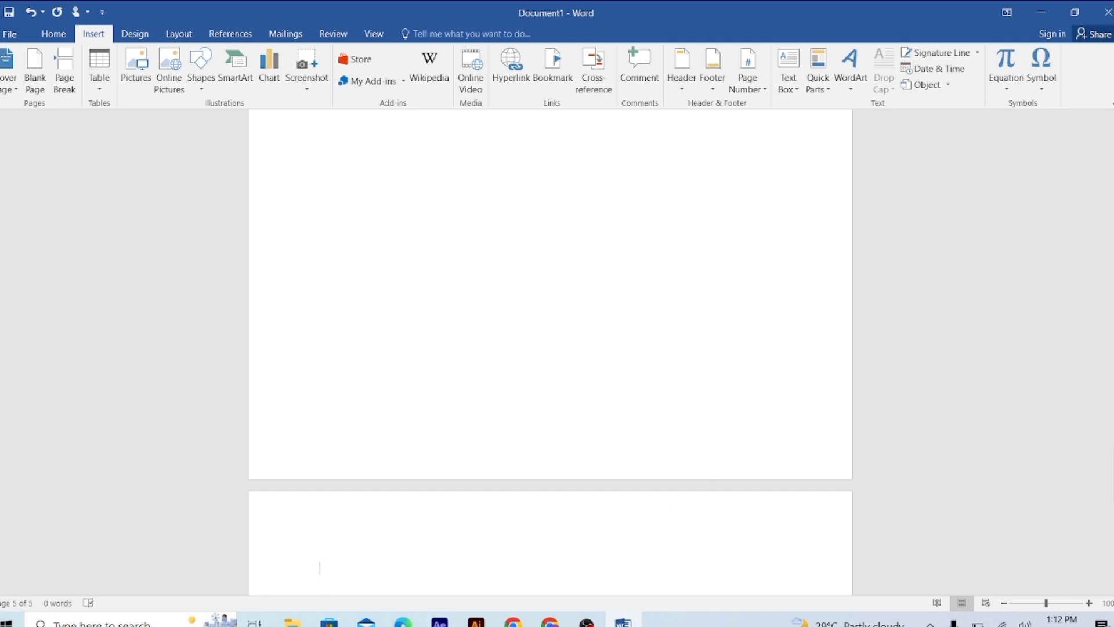
mouse_move(1108, 453)
mouse_down()
mouse_move(1108, 295)
mouse_move(1078, 187)
mouse_up()
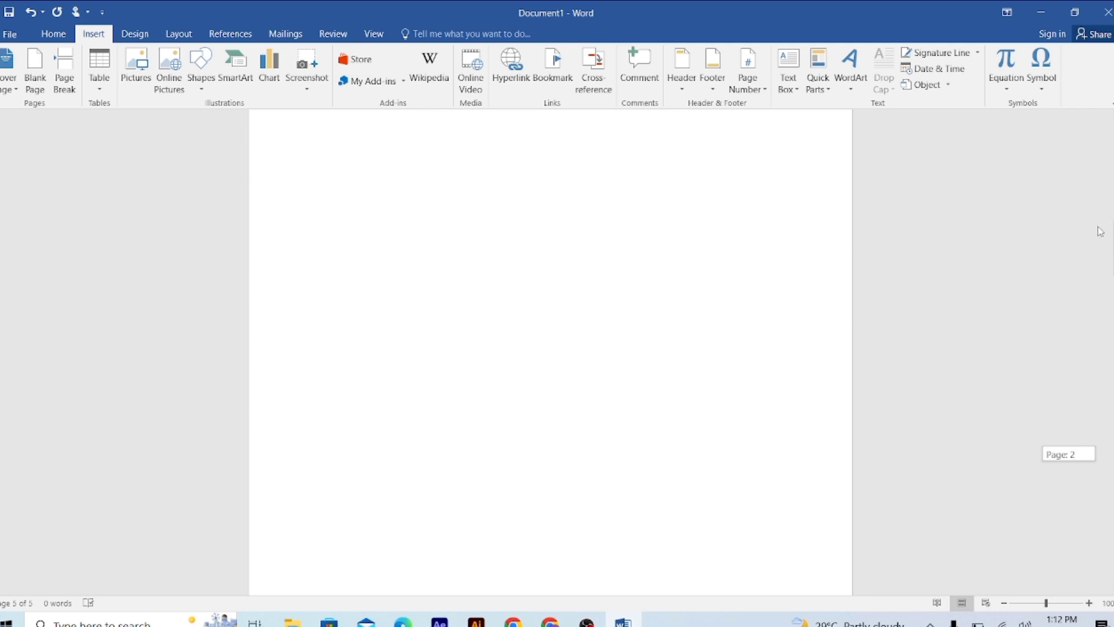
mouse_move(1077, 188)
mouse_down()
mouse_move(1066, 110)
mouse_move(1109, 139)
mouse_up()
scroll(550, 349, down, 5)
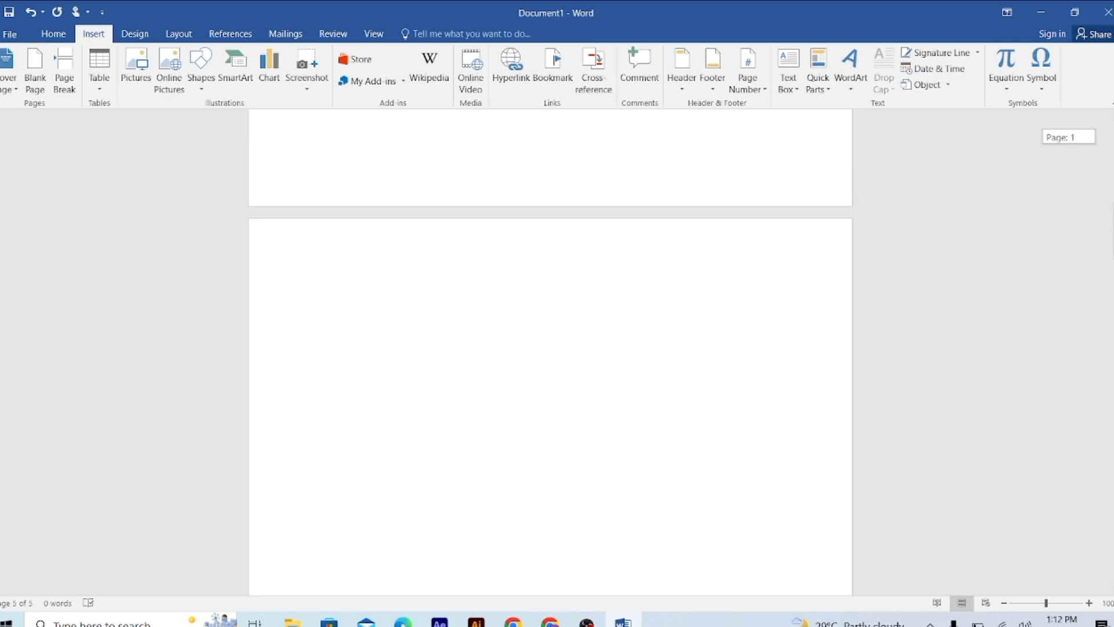
scroll(550, 348, up, 2)
drag(1108, 145, 1111, 239)
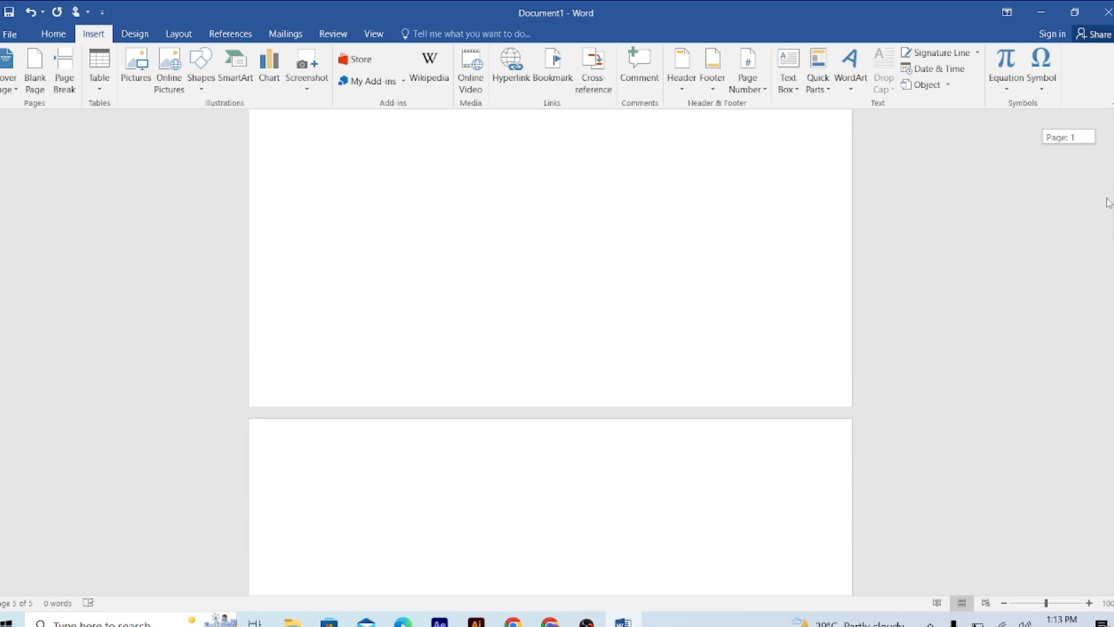
Delete the empty page at the top of page 2 with Backspace, leaving four pages.
click(553, 252)
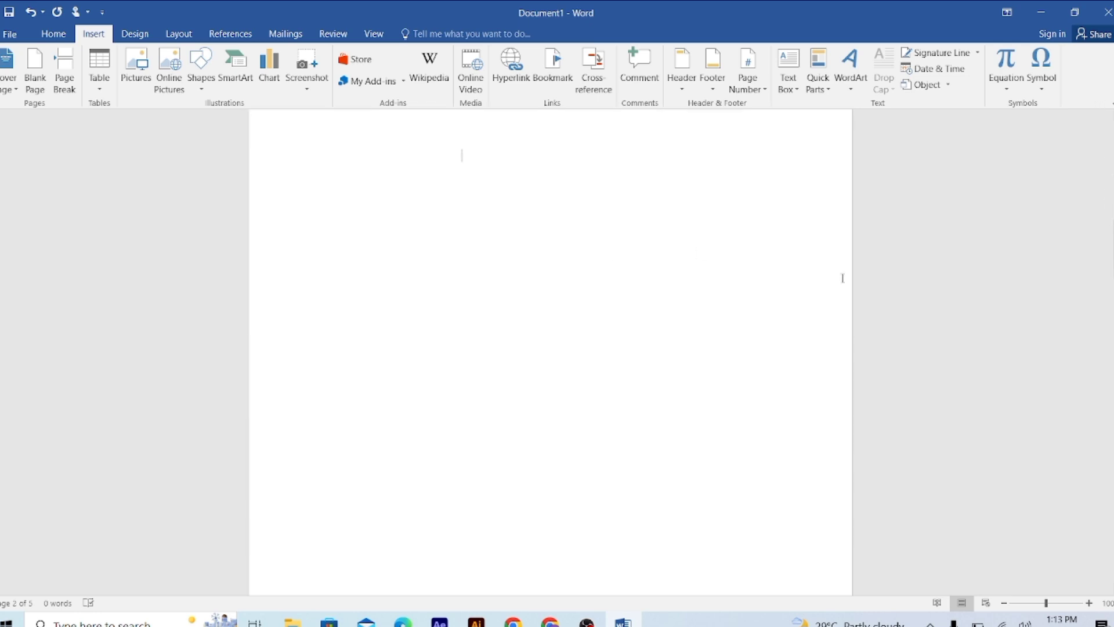
drag(1109, 255, 1110, 250)
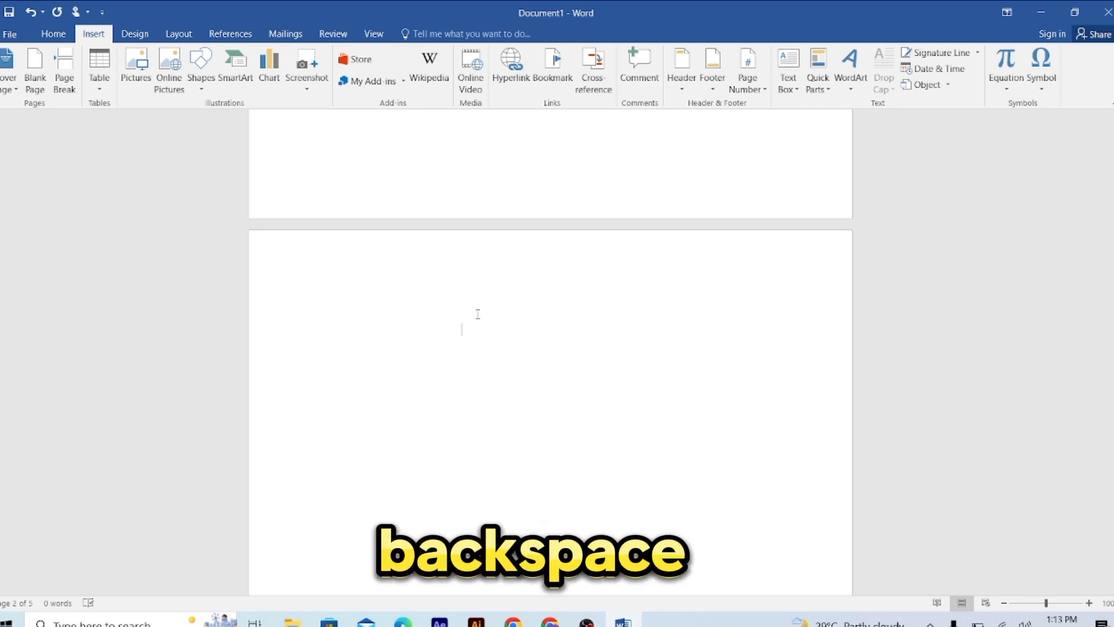
key(BackSpace)
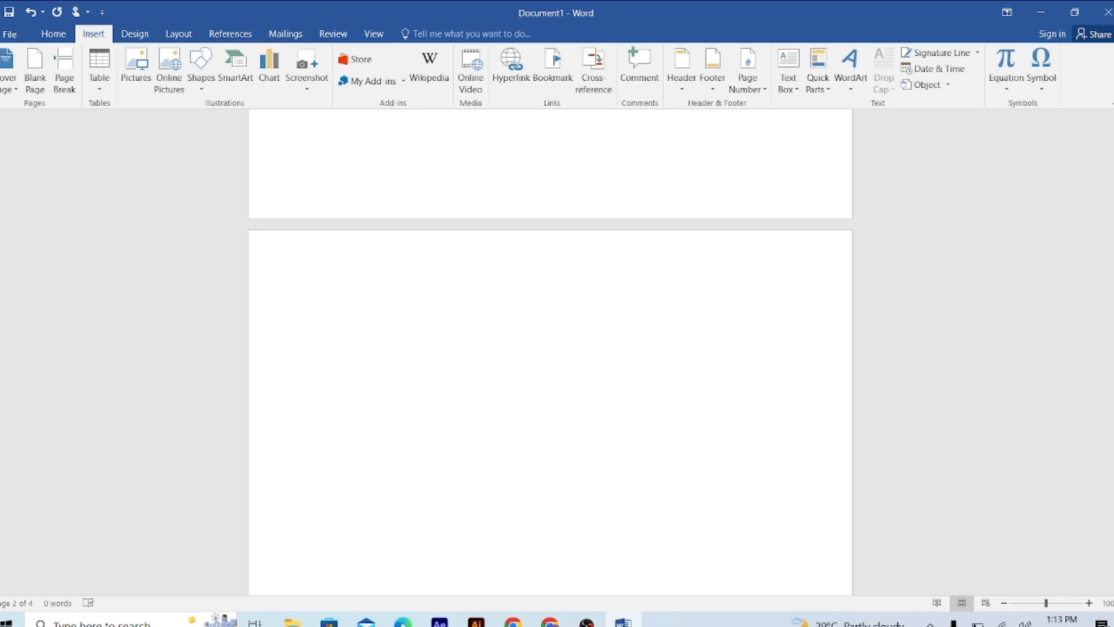
scroll(550, 348, down, 3)
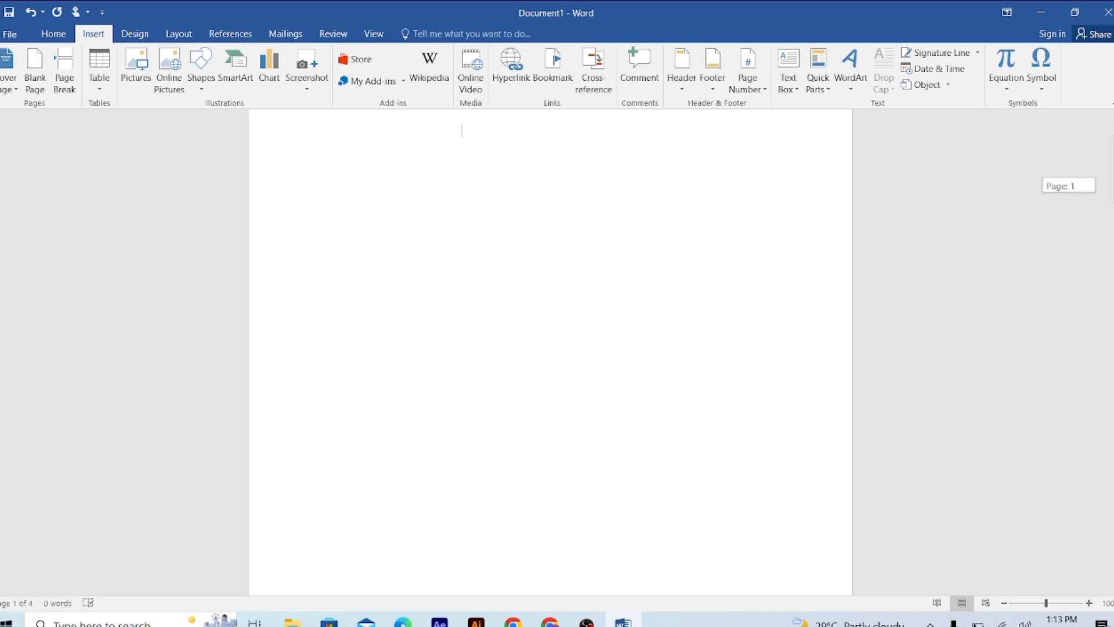
scroll(550, 348, down, 10)
scroll(550, 348, down, 4)
scroll(550, 348, down, 3)
scroll(550, 348, down, 3)
scroll(550, 348, down, 3)
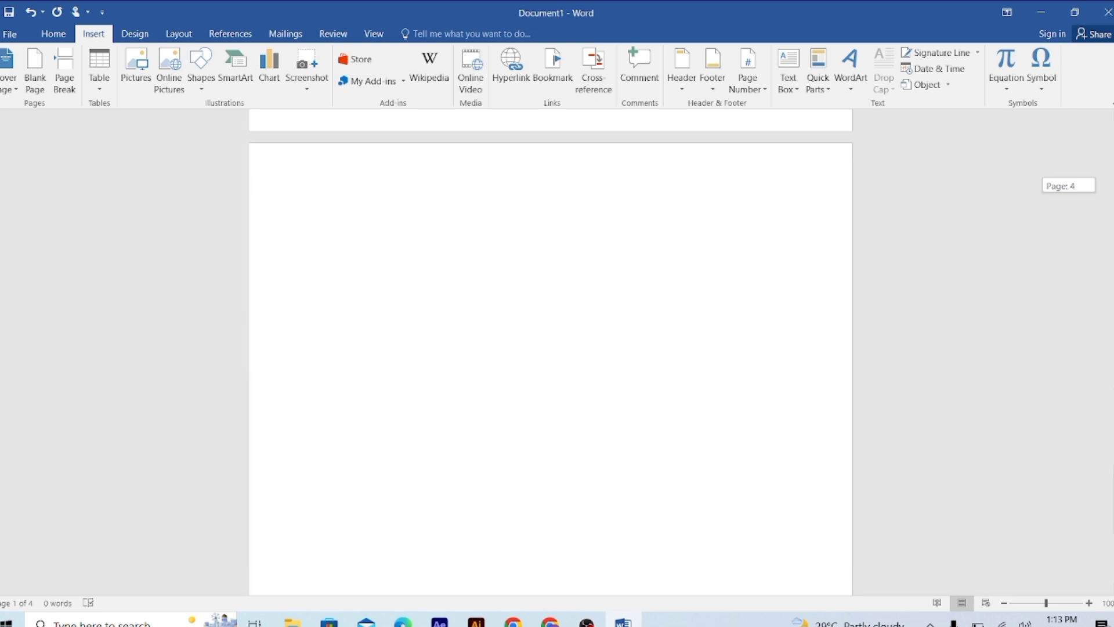
scroll(550, 348, down, 2)
mouse_move(1082, 324)
mouse_down()
mouse_move(1062, 113)
mouse_move(1096, 183)
mouse_up()
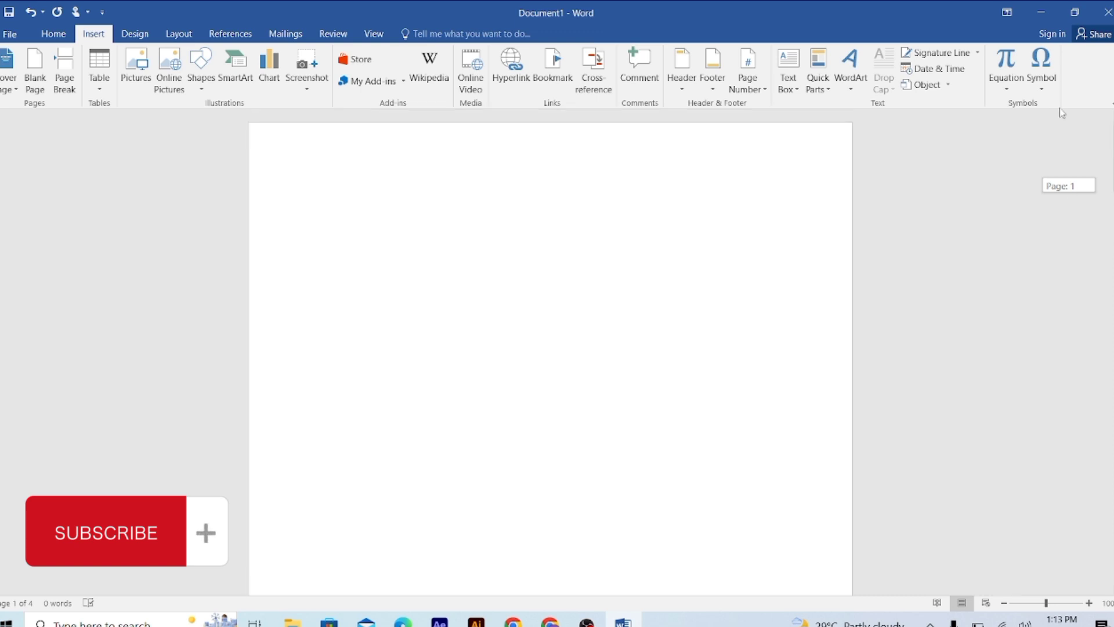
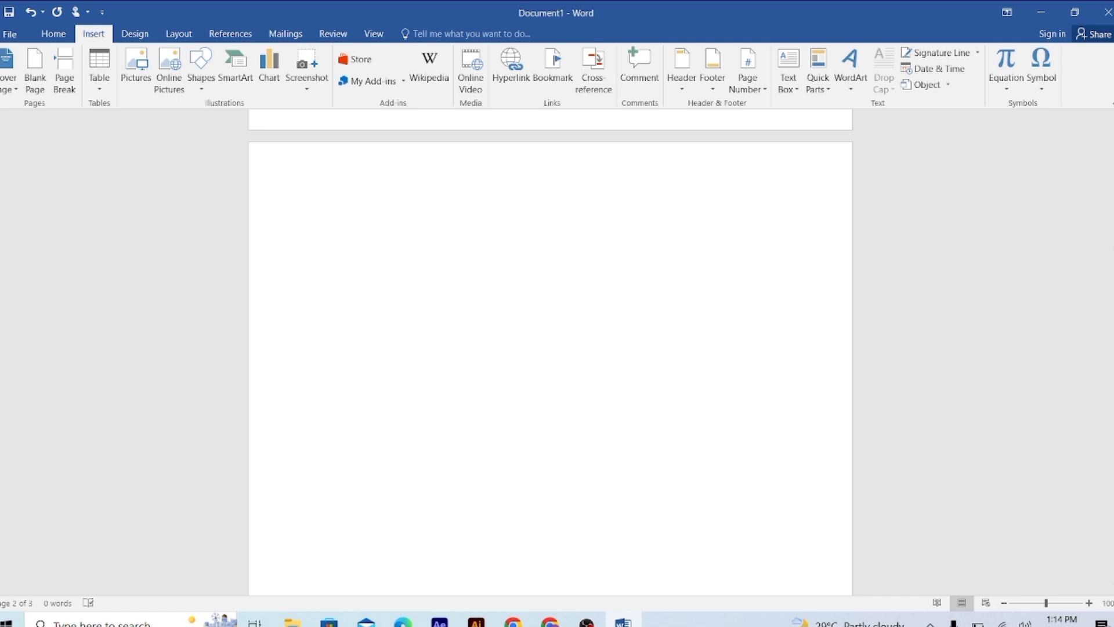
Enable the Navigation Pane from View and show page thumbnails for all three blank pages.
scroll(319, 219, down, 1)
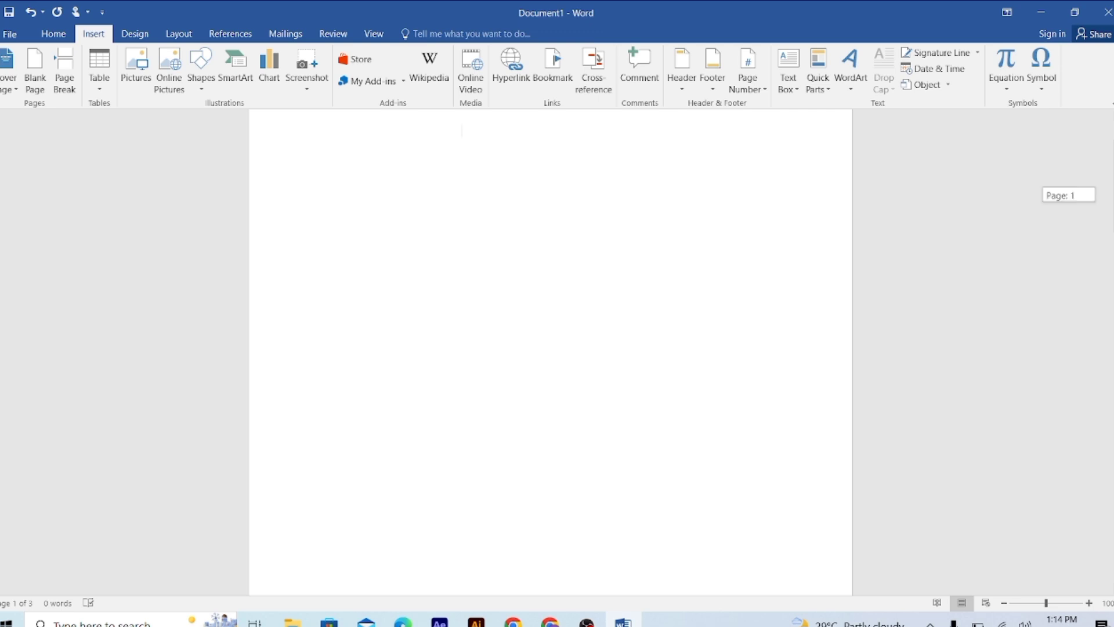
scroll(551, 348, down, 15)
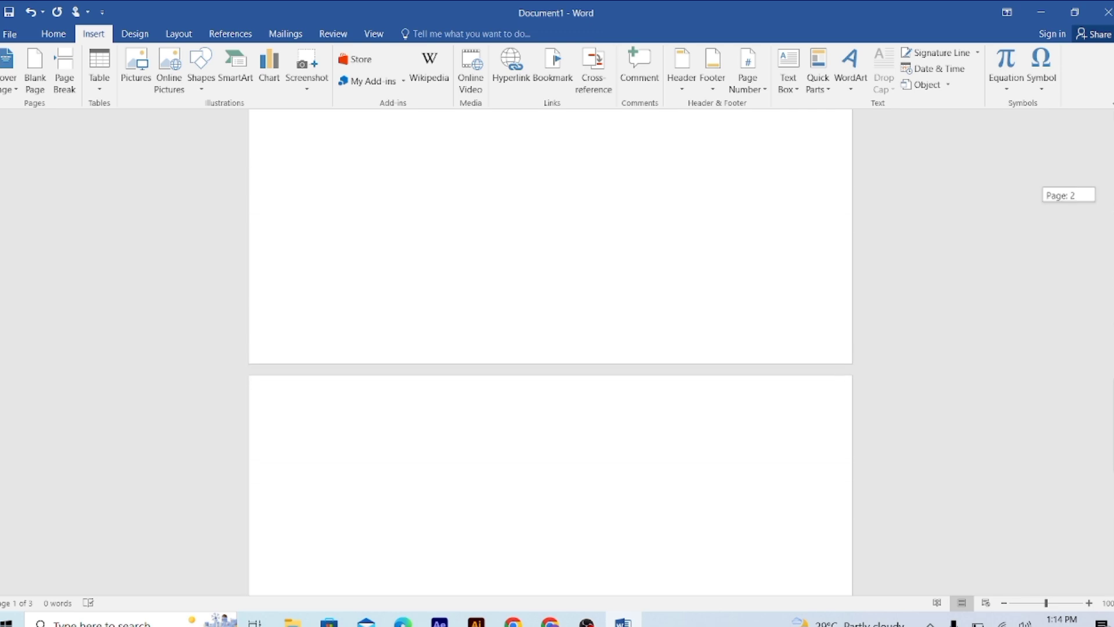
drag(1105, 406, 1001, 138)
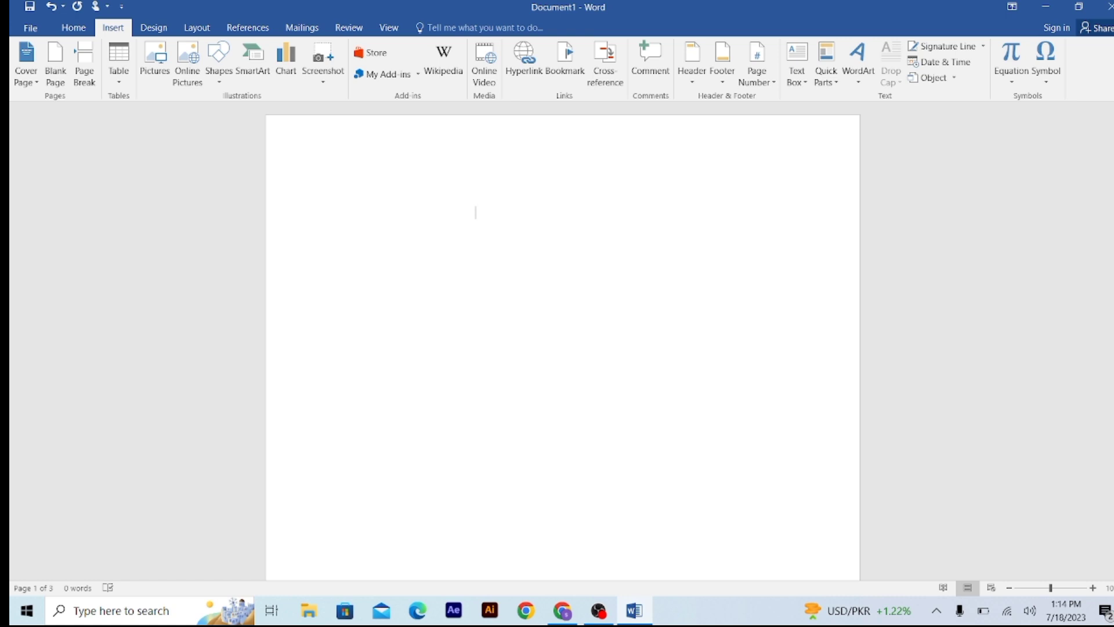
drag(1107, 191, 1108, 197)
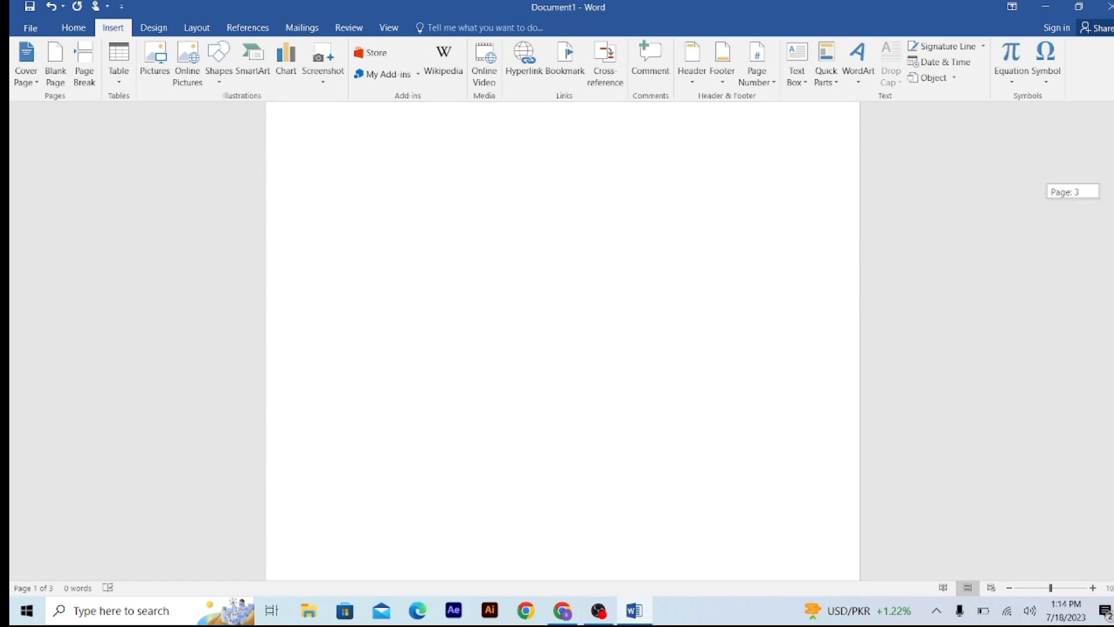
drag(1110, 450, 1048, 181)
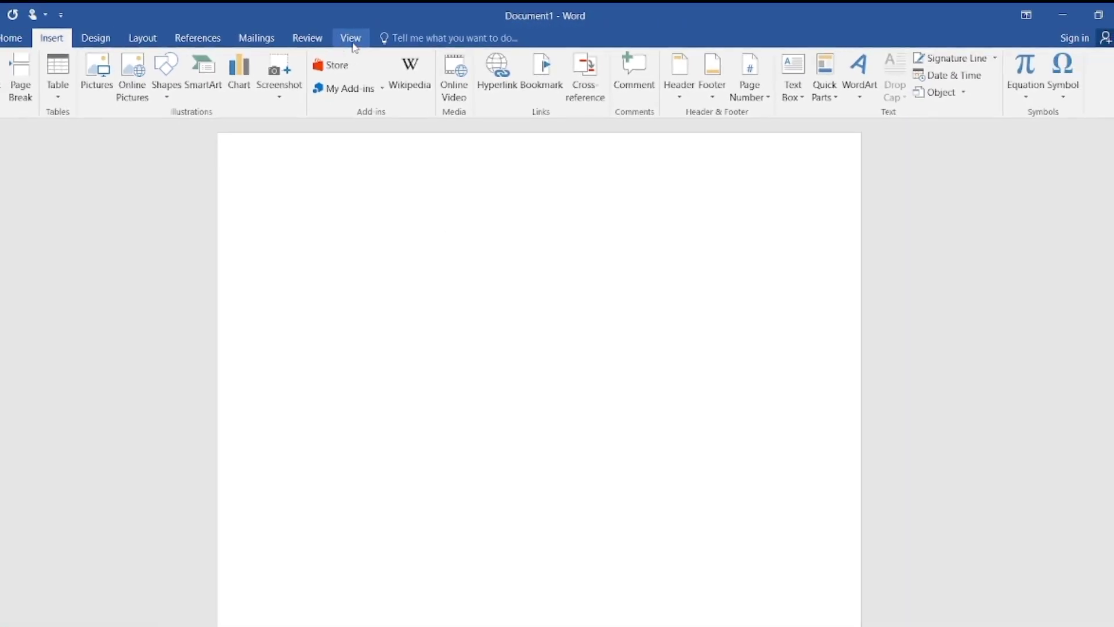
click(357, 44)
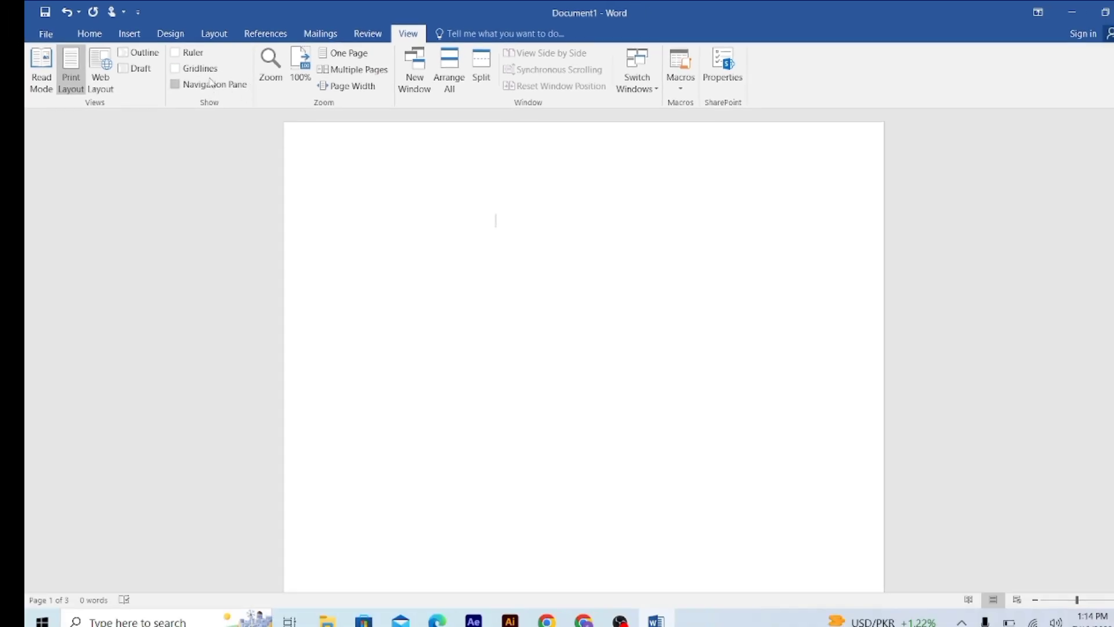
click(175, 85)
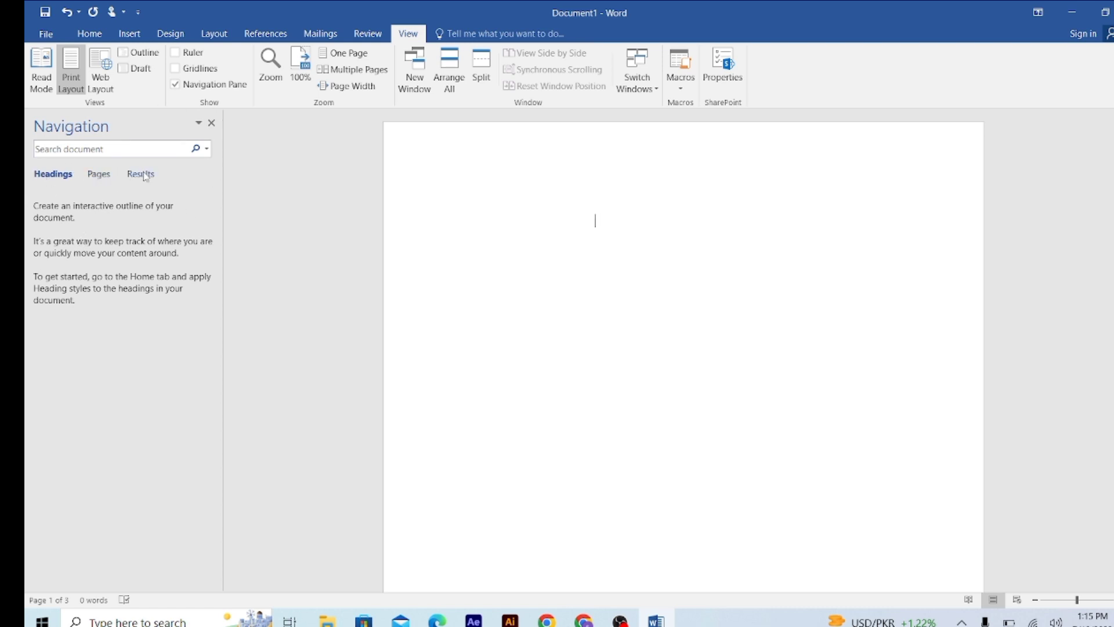
click(100, 174)
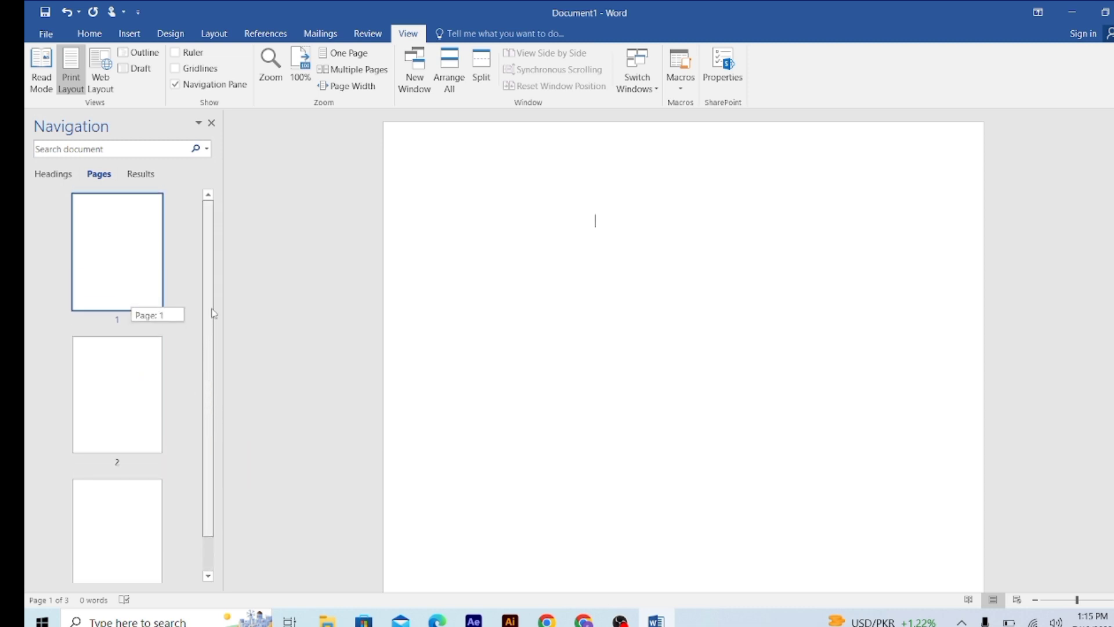
Select the empty third page's thumbnail and delete that page with Backspace.
drag(213, 313, 222, 409)
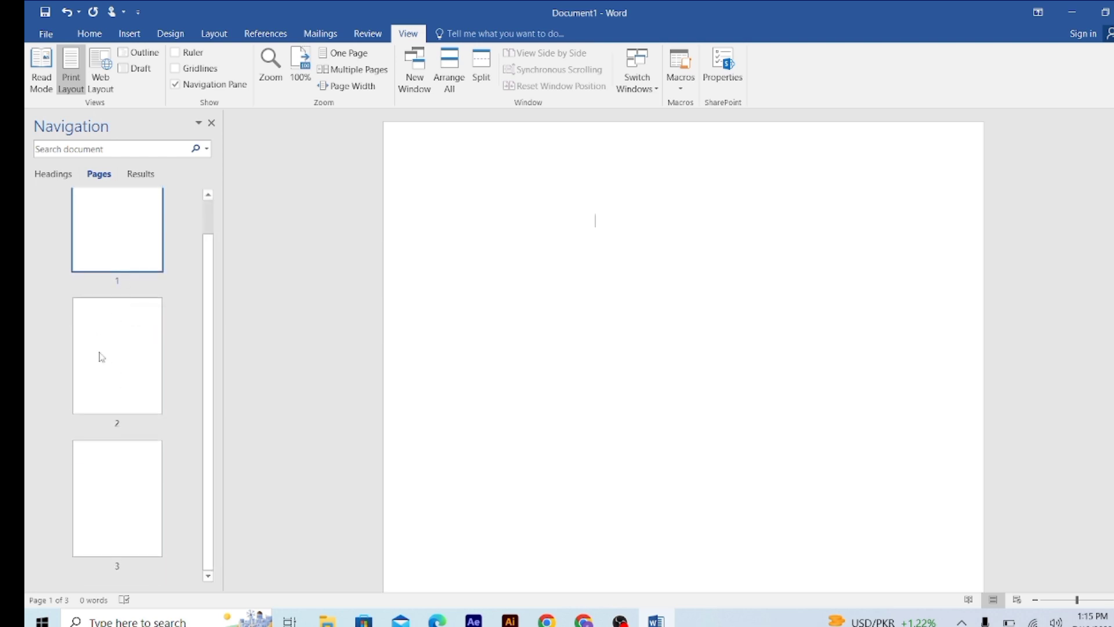
click(127, 506)
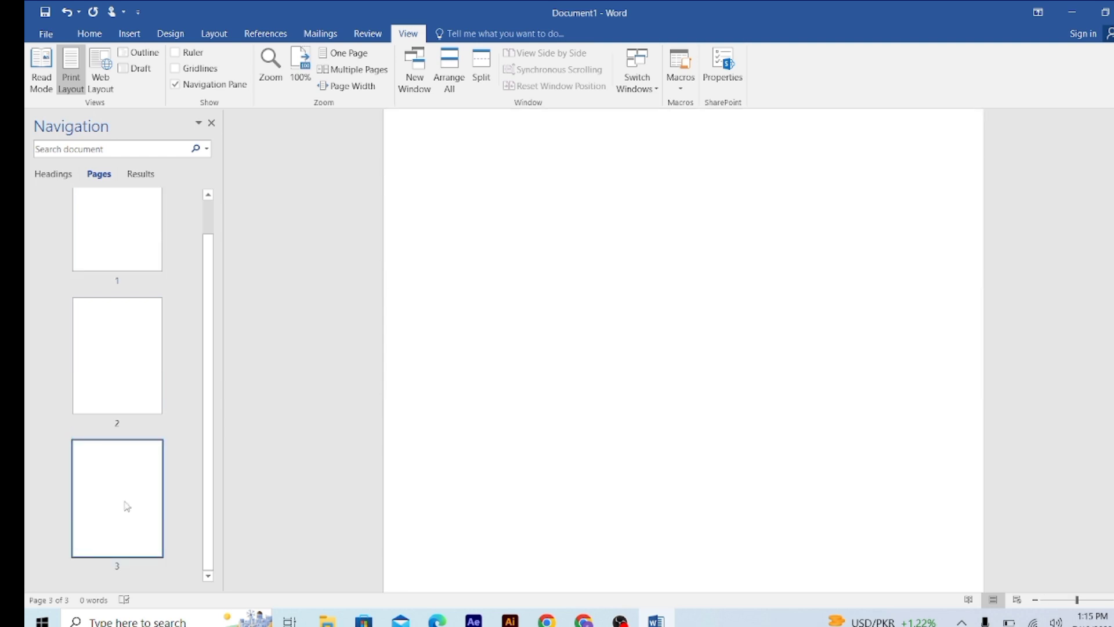
click(127, 386)
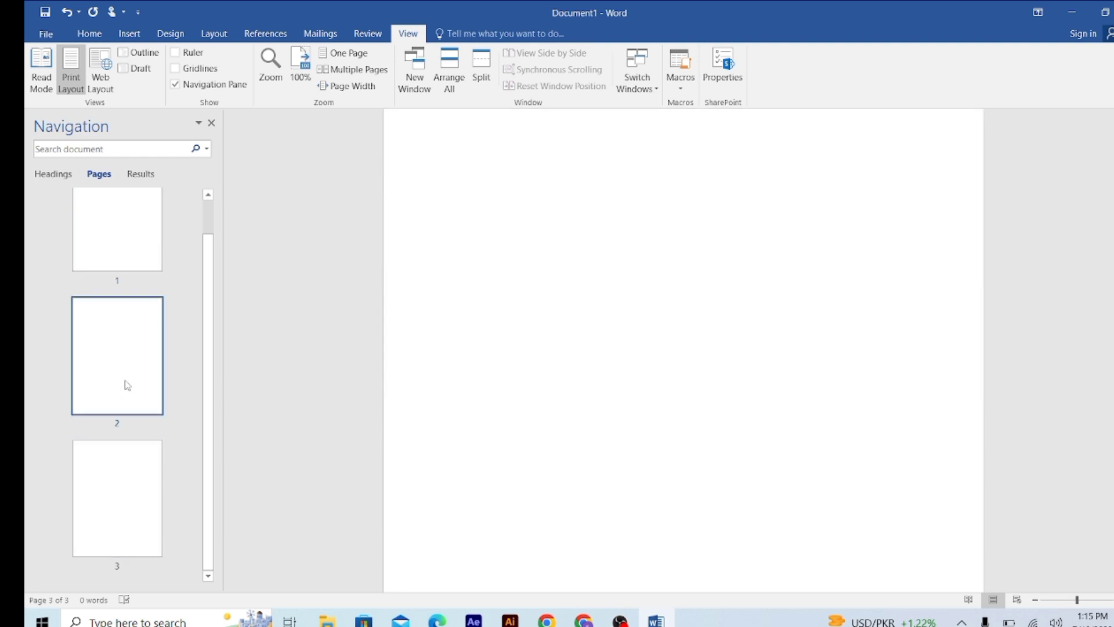
click(113, 483)
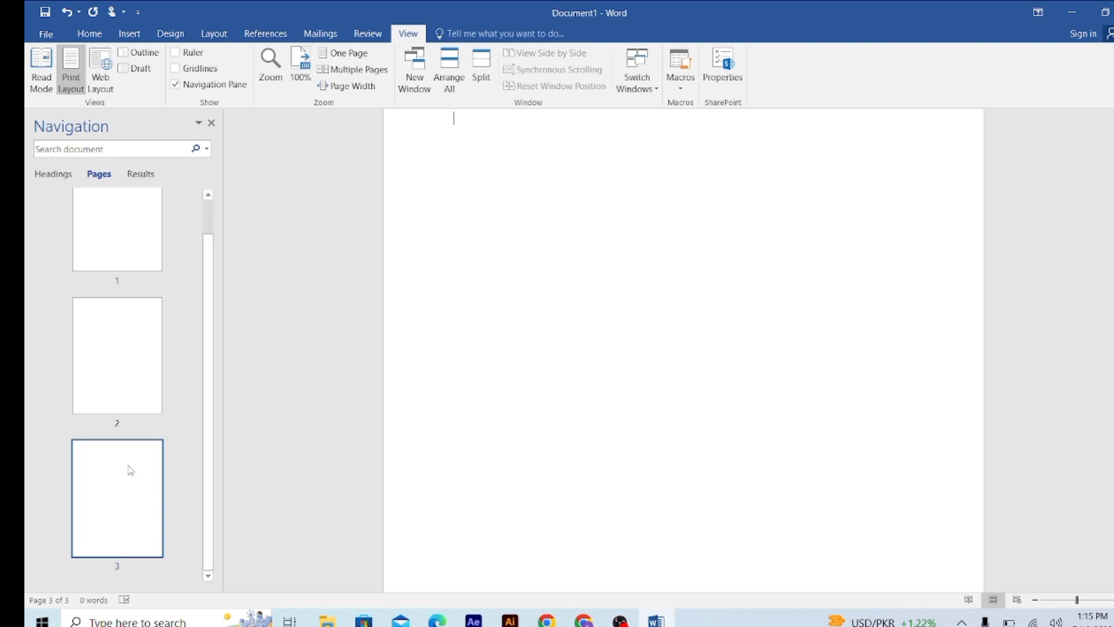
key(BackSpace)
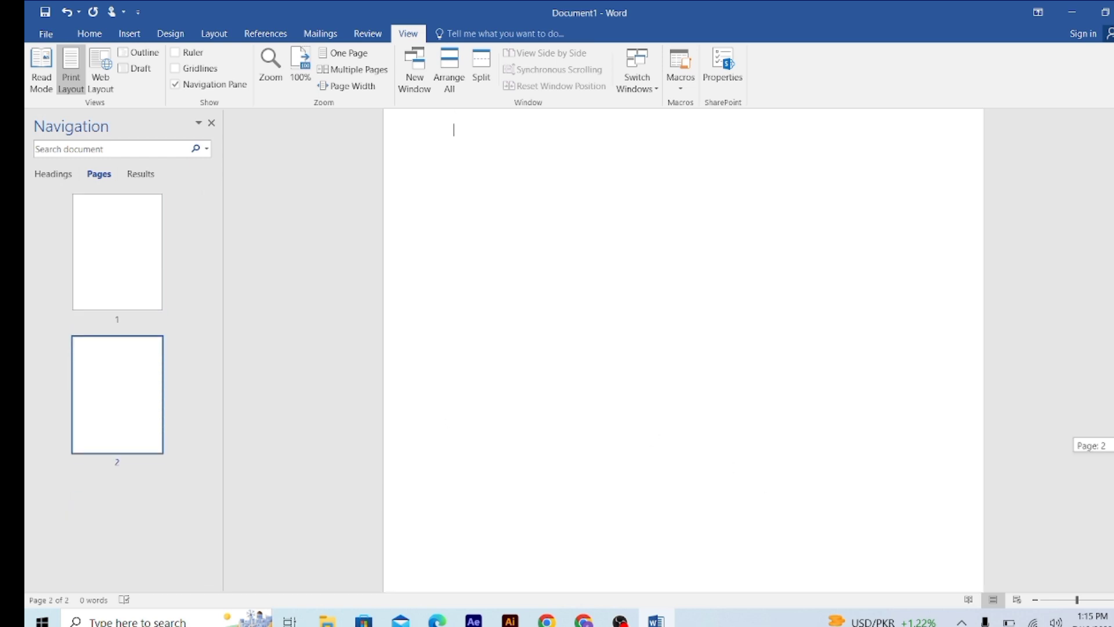
Check that only two pages remain, then minimize Word to show the desktop.
scroll(683, 349, up, 15)
scroll(683, 348, down, 1)
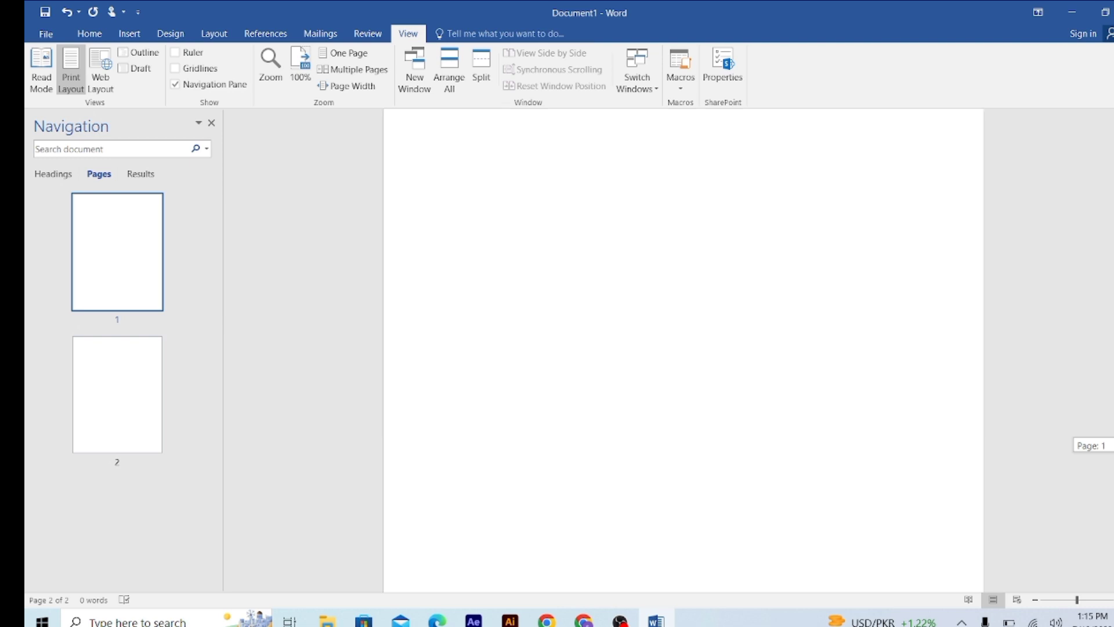
scroll(683, 348, down, 5)
scroll(683, 348, up, 1)
scroll(683, 348, up, 2)
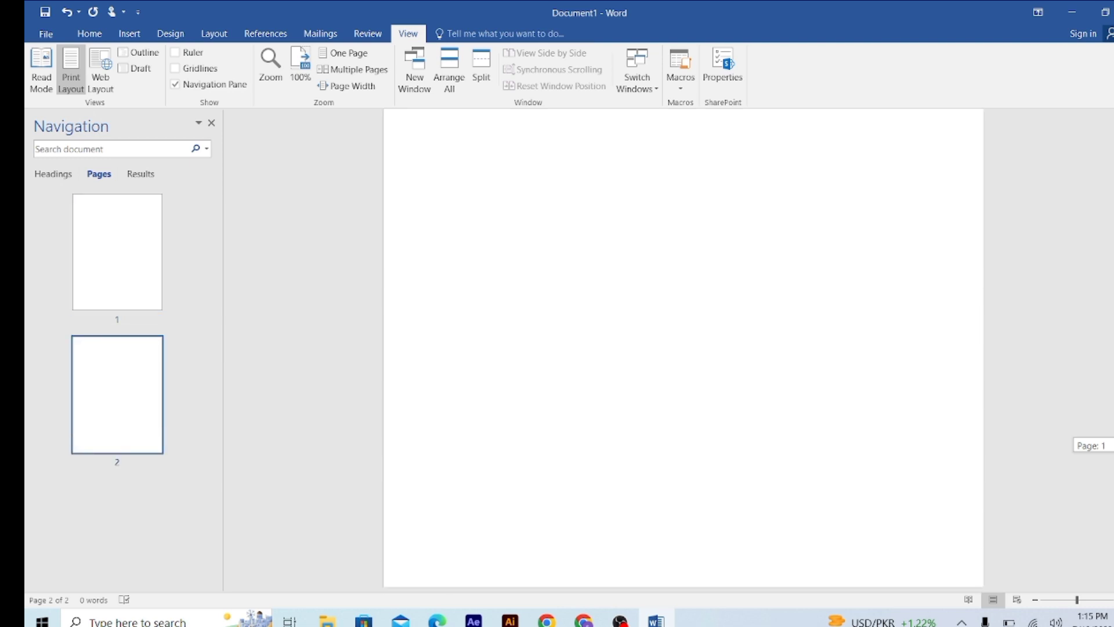
scroll(683, 348, up, 2)
scroll(1048, 299, down, 15)
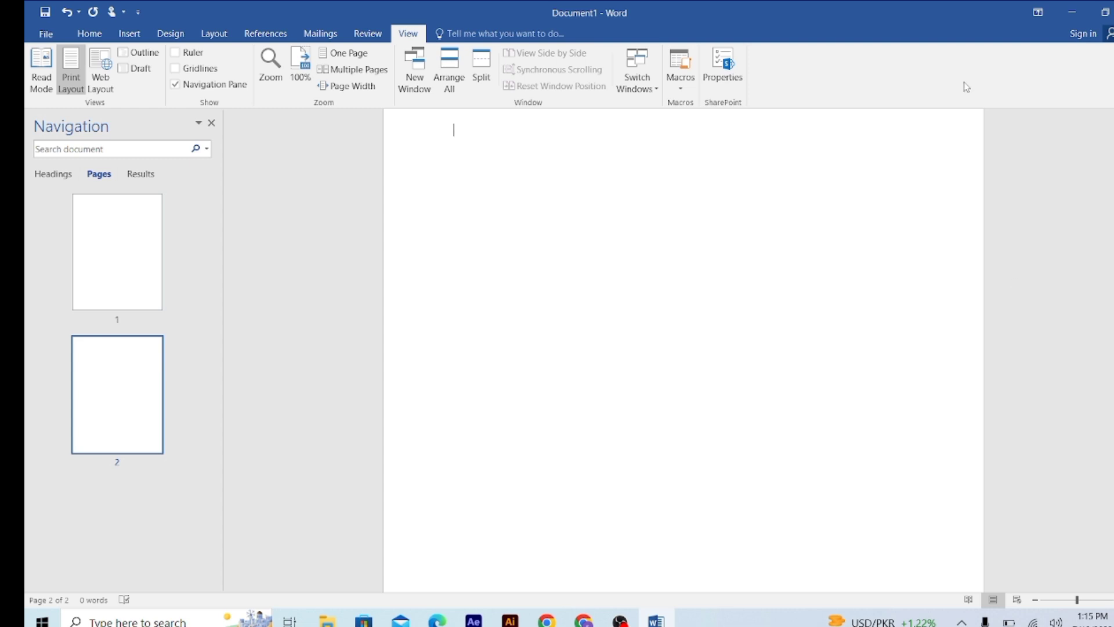
click(1066, 9)
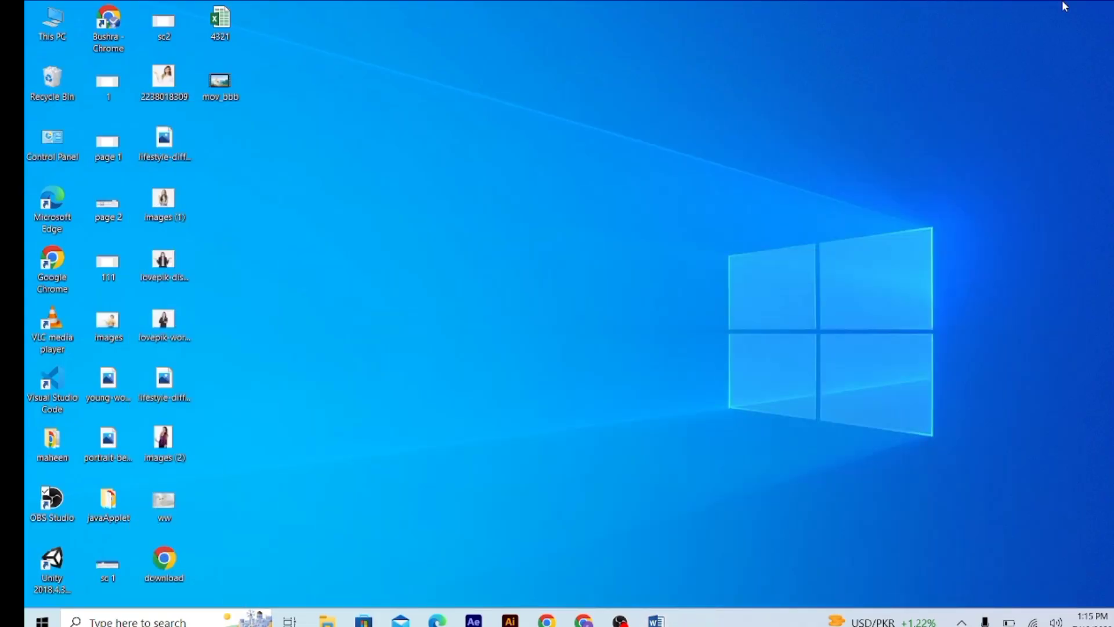